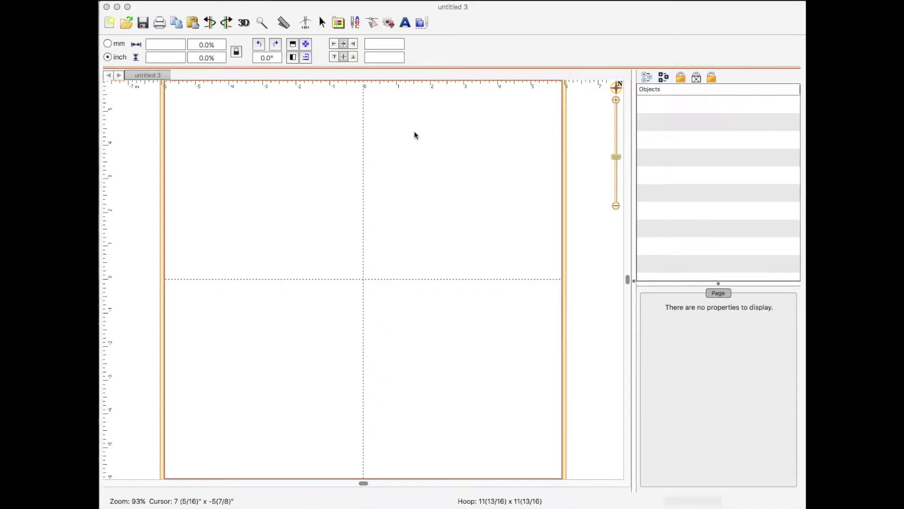
# Step: Add ABC lettering to the hoop and apply the CA Classic Script Monogram font
pyautogui.click(404, 23)
pyautogui.click(405, 22)
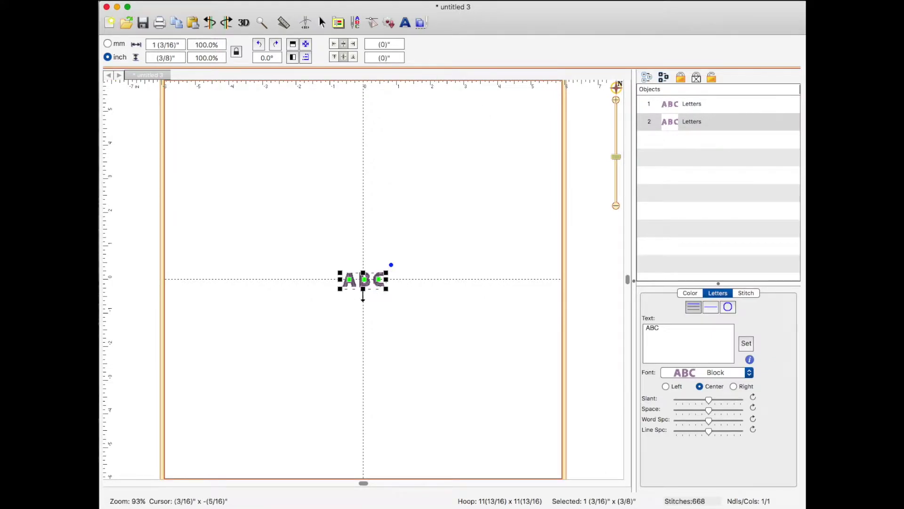
pyautogui.click(749, 376)
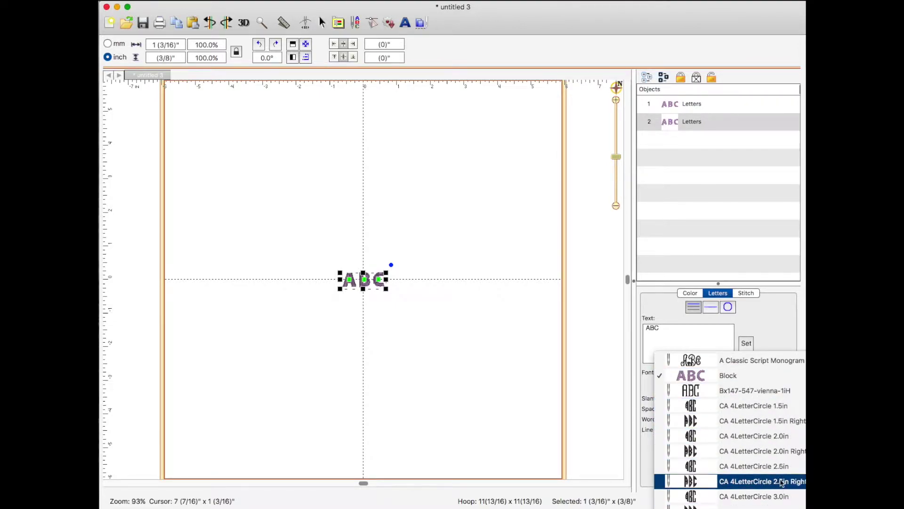
pyautogui.scroll(-10, 775, 470)
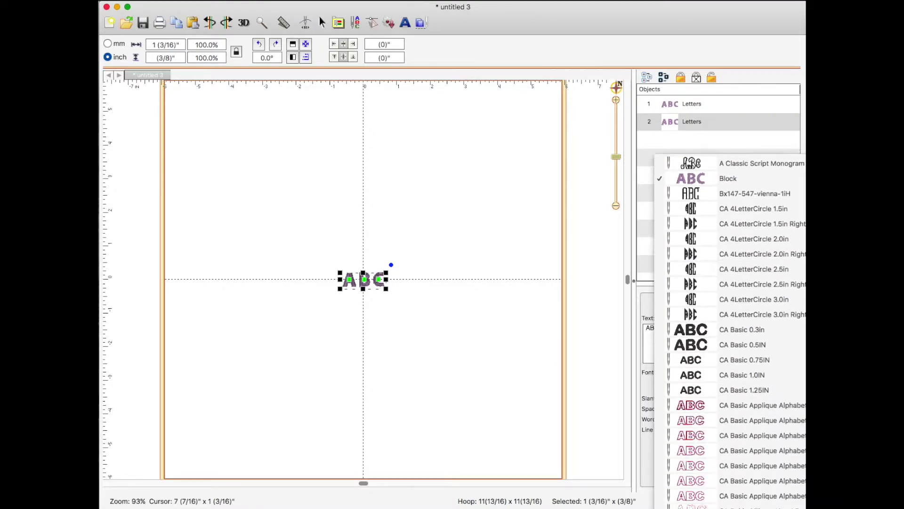
pyautogui.scroll(-15, 775, 470)
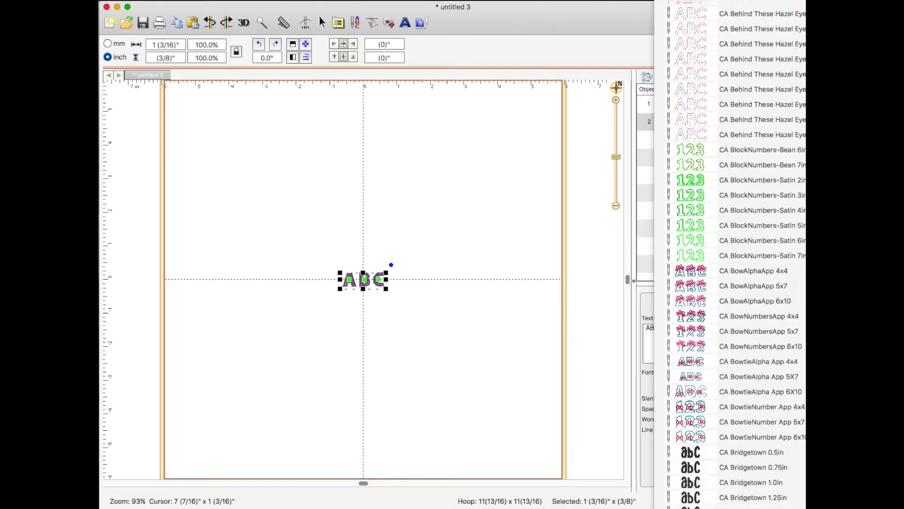
pyautogui.scroll(-15, 769, 467)
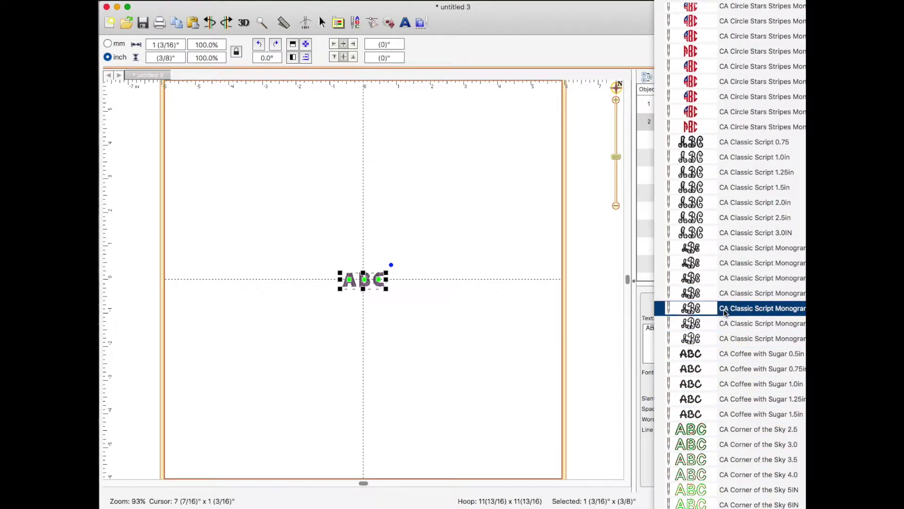
pyautogui.click(740, 341)
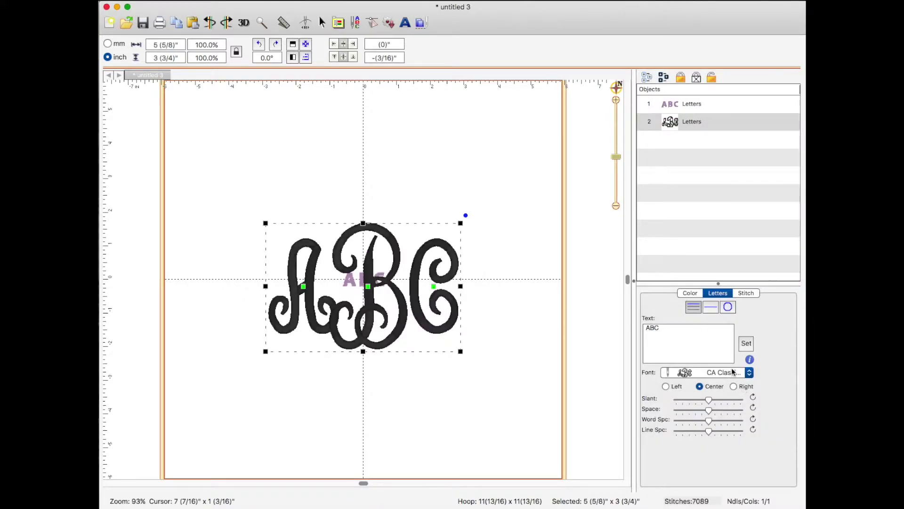
# Step: Delete the leftover small block ABC lettering and return the script monogram to the hoop centre
pyautogui.moveTo(443, 328); pyautogui.dragTo(436, 226)
pyautogui.click(379, 280)
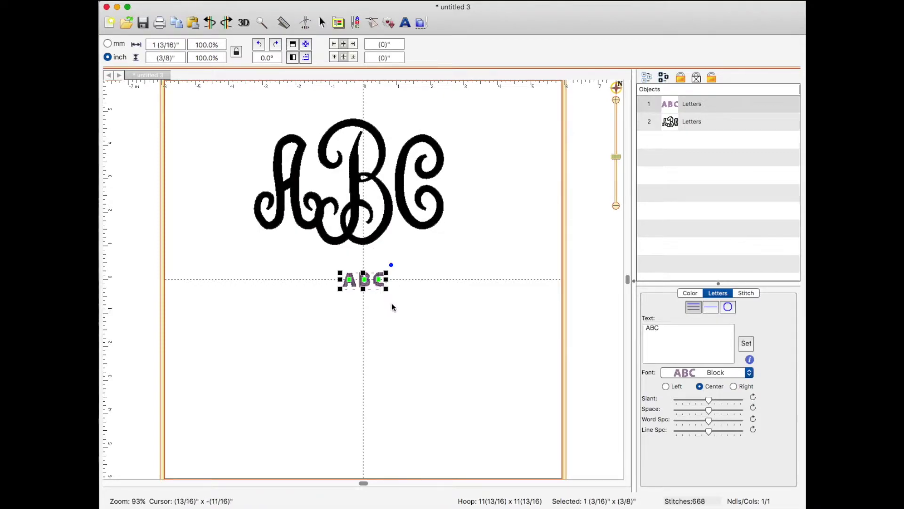
pyautogui.press('Delete')
pyautogui.moveTo(371, 238); pyautogui.dragTo(373, 331)
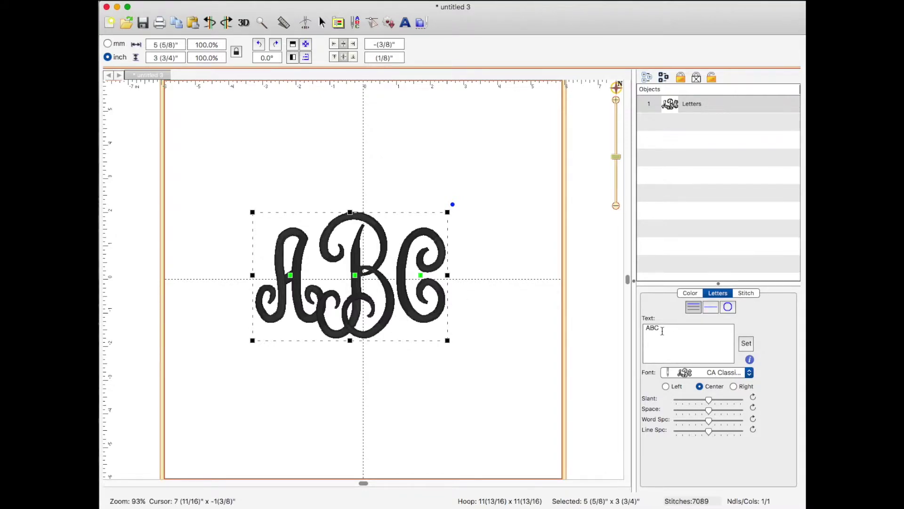
# Step: Replace the lettering text with 'scm' so the monogram reads SCM
pyautogui.moveTo(663, 331); pyautogui.dragTo(646, 328)
pyautogui.write('scm')
pyautogui.click(748, 346)
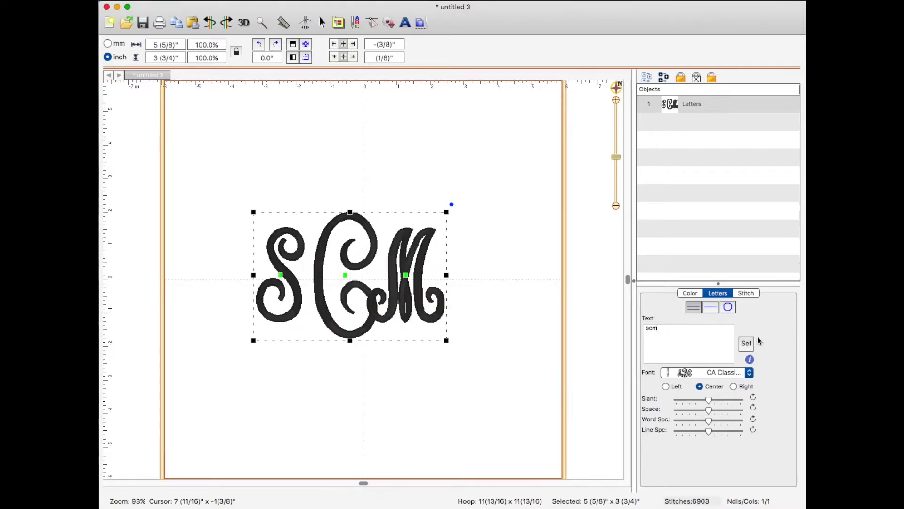
# Step: Center the SCM monogram on the hoop after trying letter moves and a break-apart and rejoin
pyautogui.moveTo(436, 314); pyautogui.dragTo(446, 318)
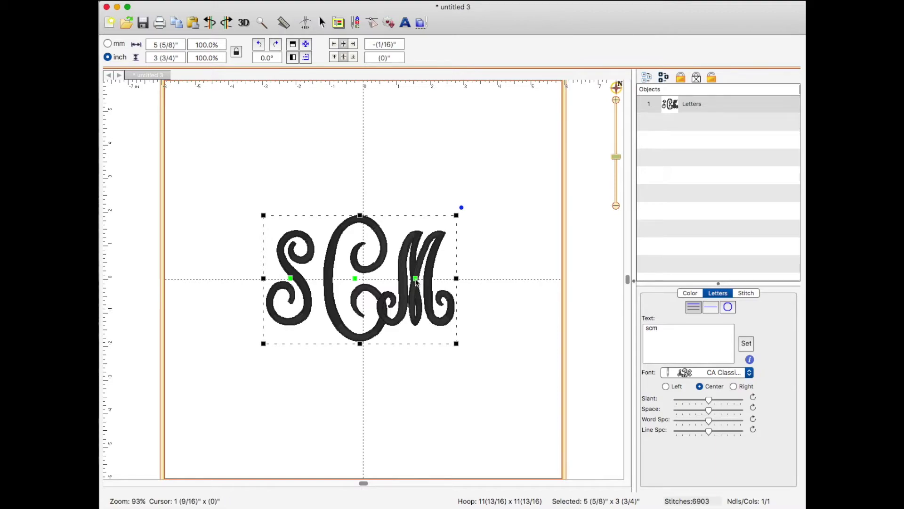
pyautogui.moveTo(417, 282); pyautogui.dragTo(414, 326)
pyautogui.moveTo(297, 280); pyautogui.dragTo(295, 265)
pyautogui.click(503, 294)
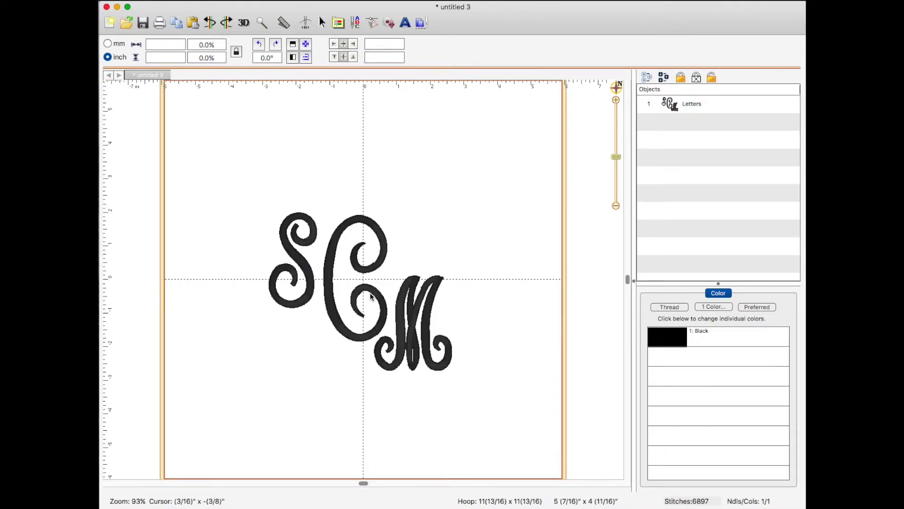
pyautogui.click(386, 299)
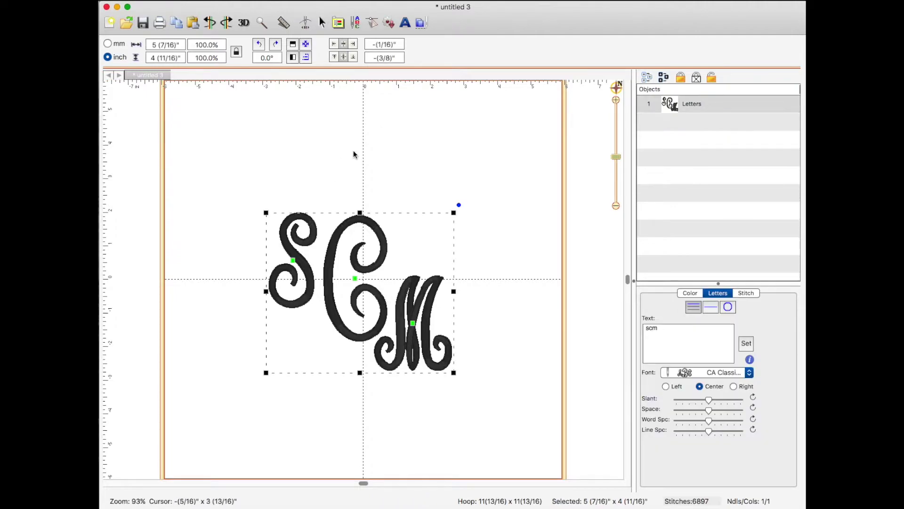
pyautogui.click(209, 24)
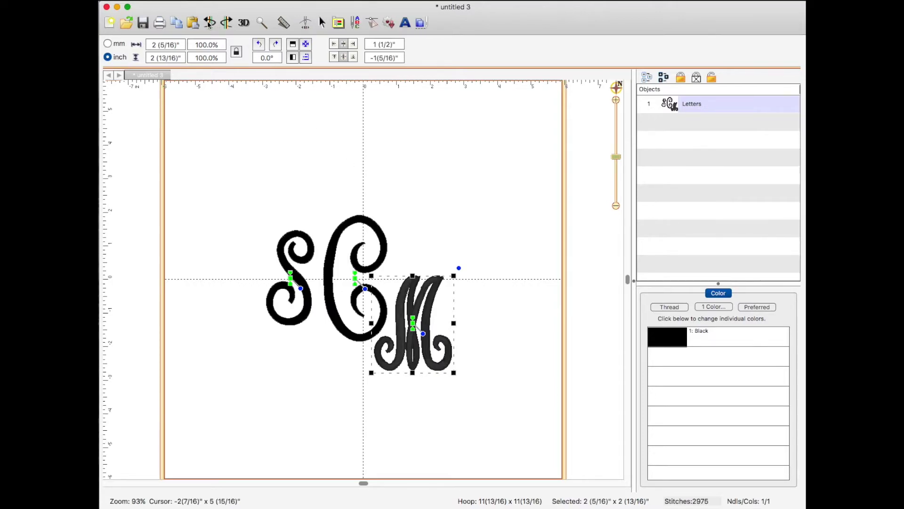
pyautogui.click(210, 22)
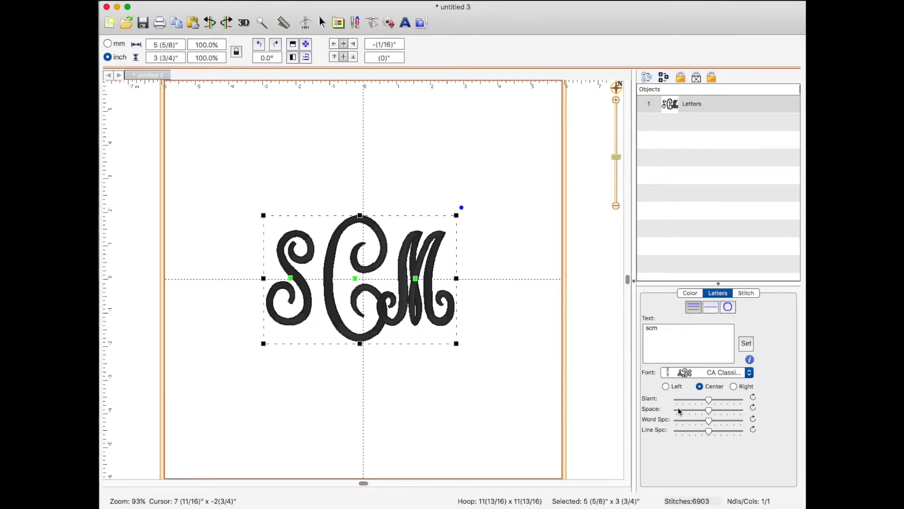
pyautogui.moveTo(709, 409); pyautogui.dragTo(746, 410)
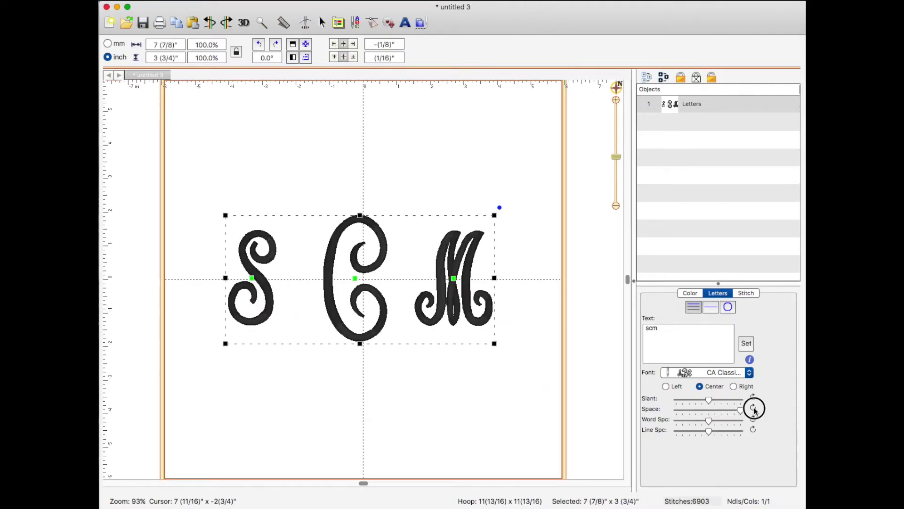
pyautogui.click(754, 408)
pyautogui.moveTo(709, 411)
pyautogui.mouseDown()
pyautogui.moveTo(676, 410)
pyautogui.moveTo(711, 410)
pyautogui.mouseUp()
pyautogui.click(753, 408)
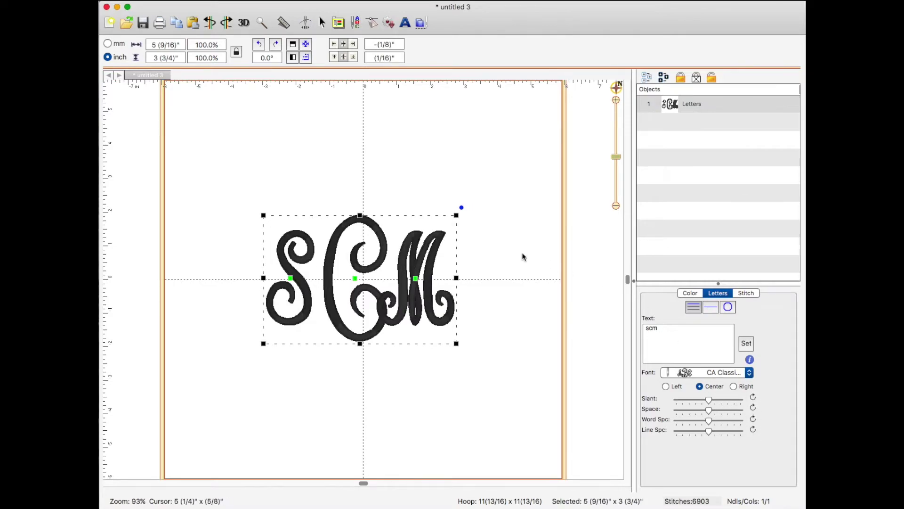
pyautogui.click(206, 280)
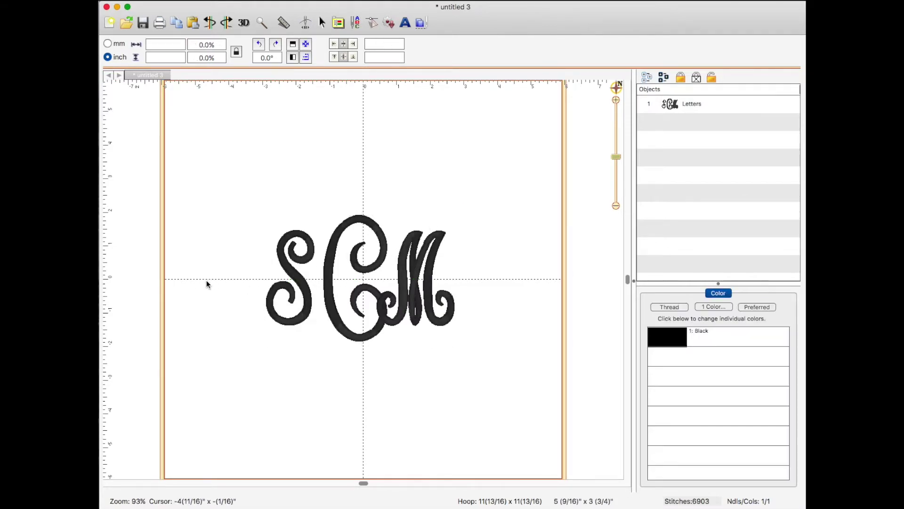
# Step: Raise the S and drop the M down-right, staggering the monogram to 5 3/8" x 5"
pyautogui.click(330, 303)
pyautogui.moveTo(290, 281); pyautogui.dragTo(297, 281)
pyautogui.moveTo(418, 281); pyautogui.dragTo(416, 316)
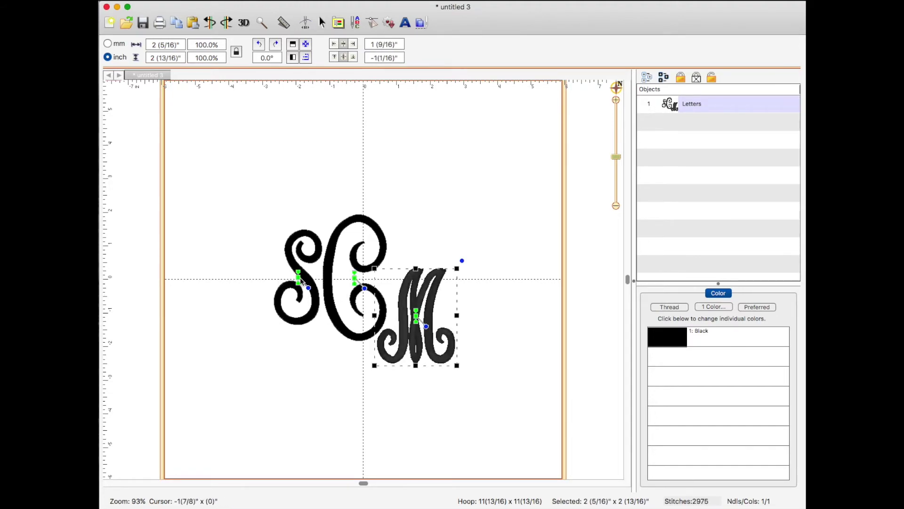
pyautogui.moveTo(301, 278); pyautogui.dragTo(299, 239)
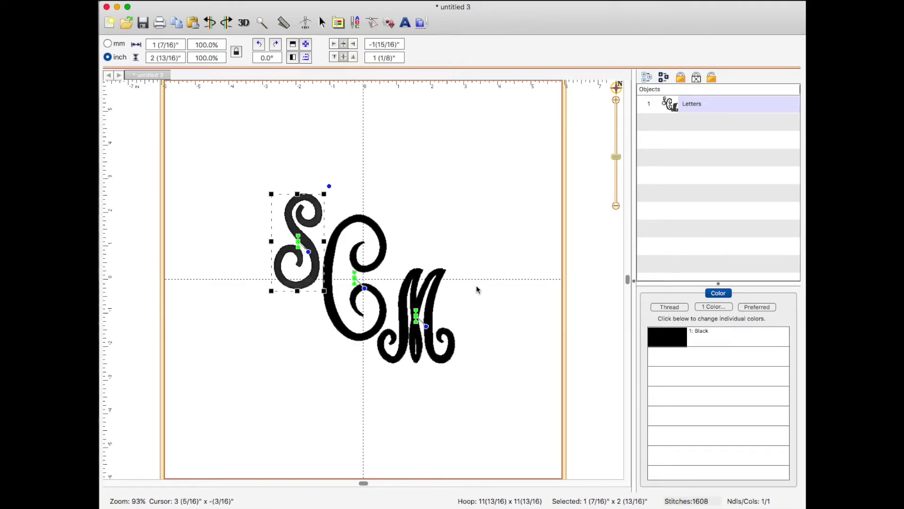
pyautogui.click(490, 306)
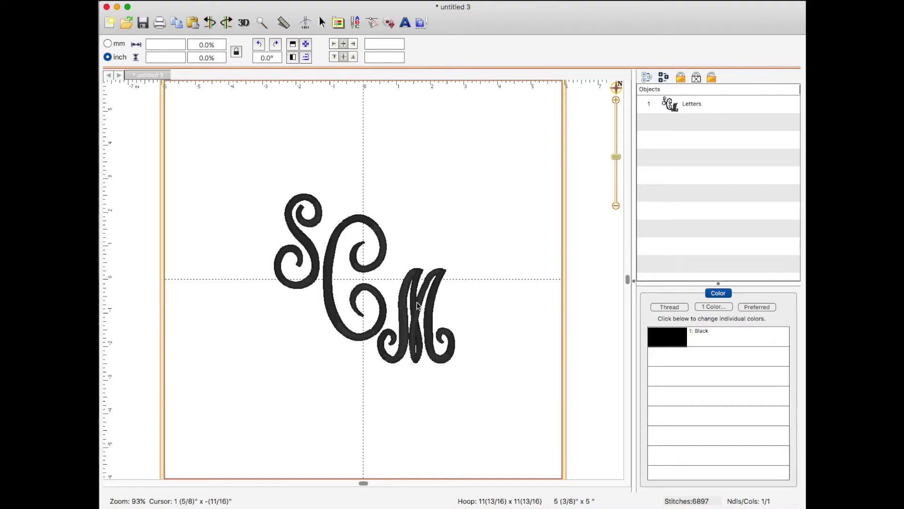
# Step: Save the design as stitch and working files named 'scm classic' in DST format
pyautogui.click(116, 1)
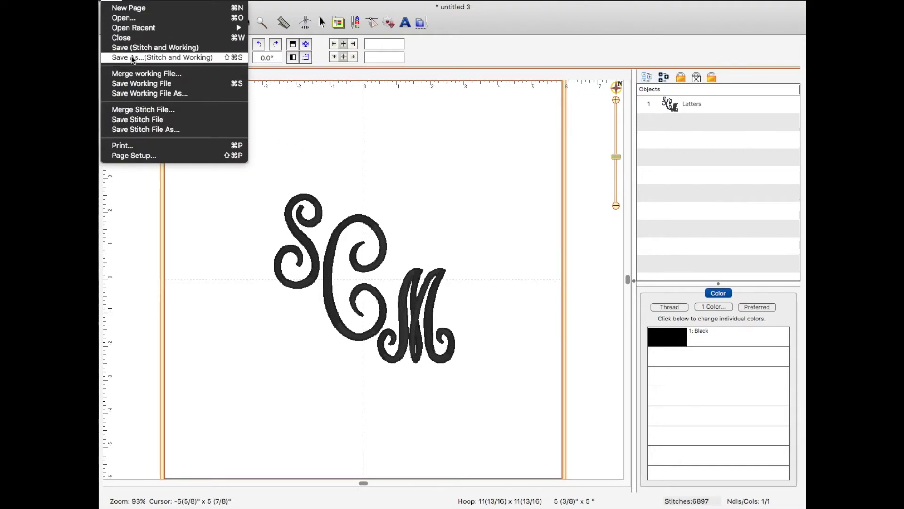
pyautogui.click(131, 57)
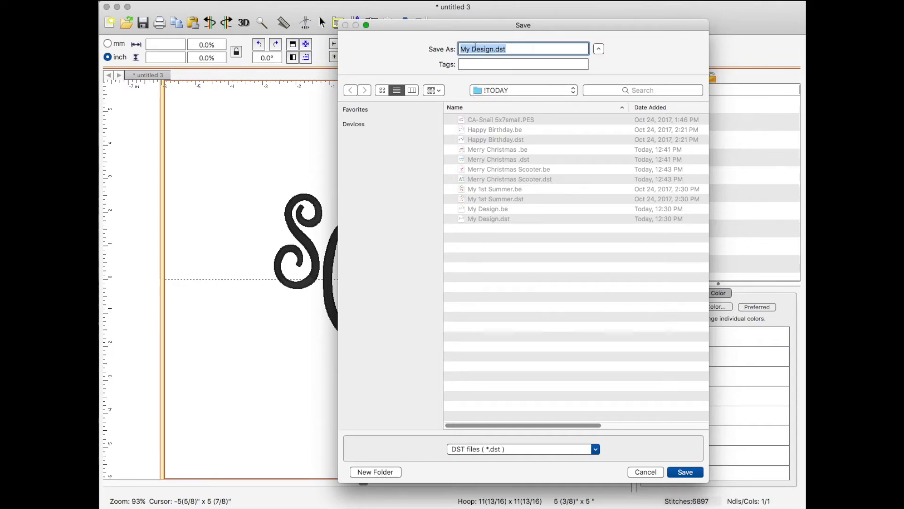
pyautogui.write('scm classic')
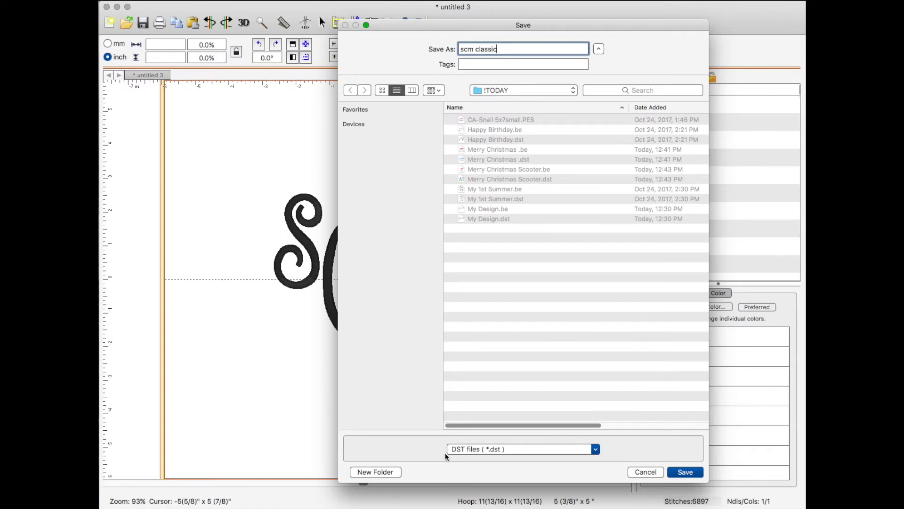
pyautogui.click(595, 451)
pyautogui.click(596, 450)
pyautogui.click(685, 472)
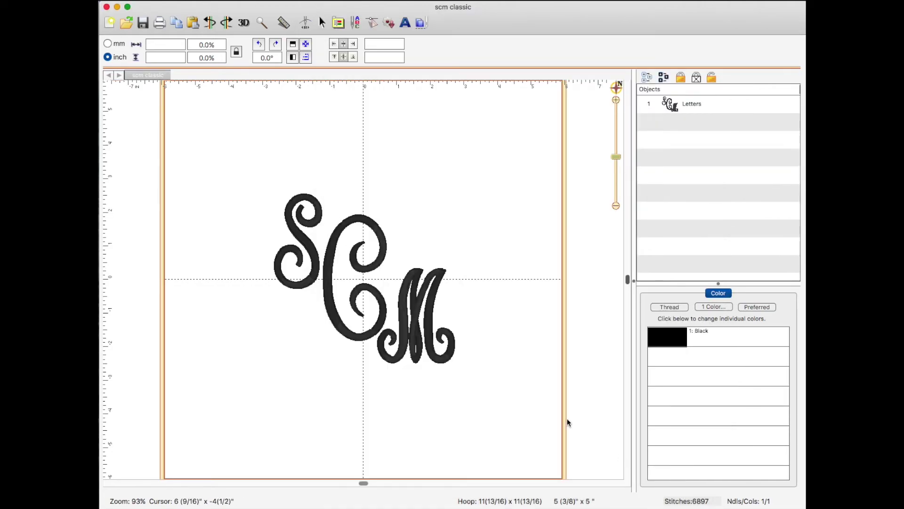